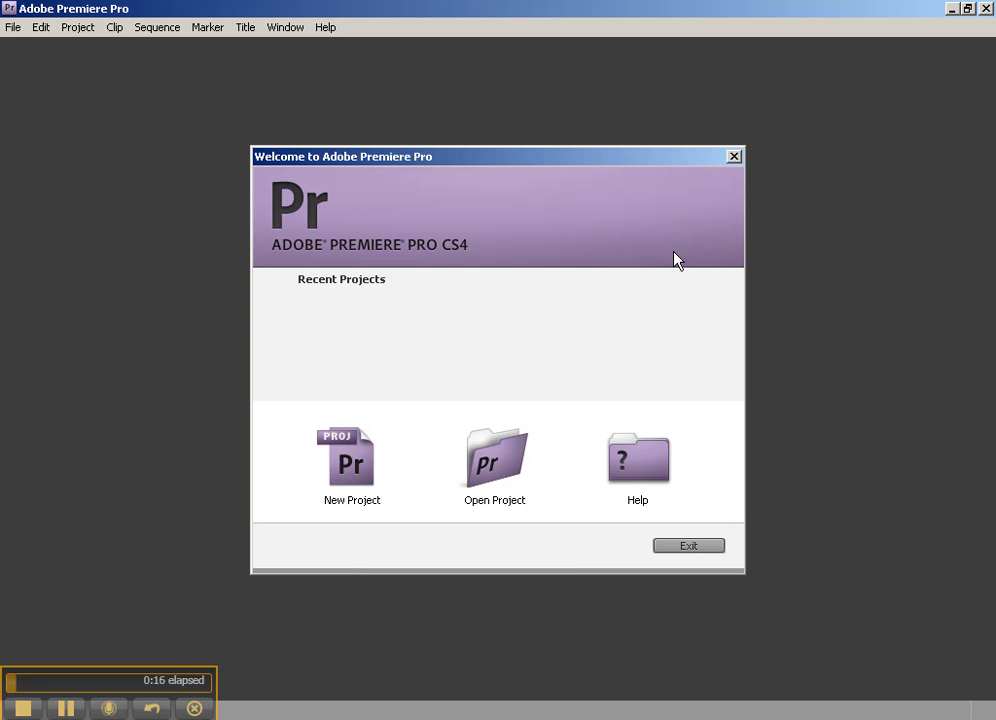
Set up a new project named Sample, stored in a new folder inside 2009FA_DME140 on the ThawSpace (T:) drive.
{"action": "left_click", "coordinate": [345, 452]}
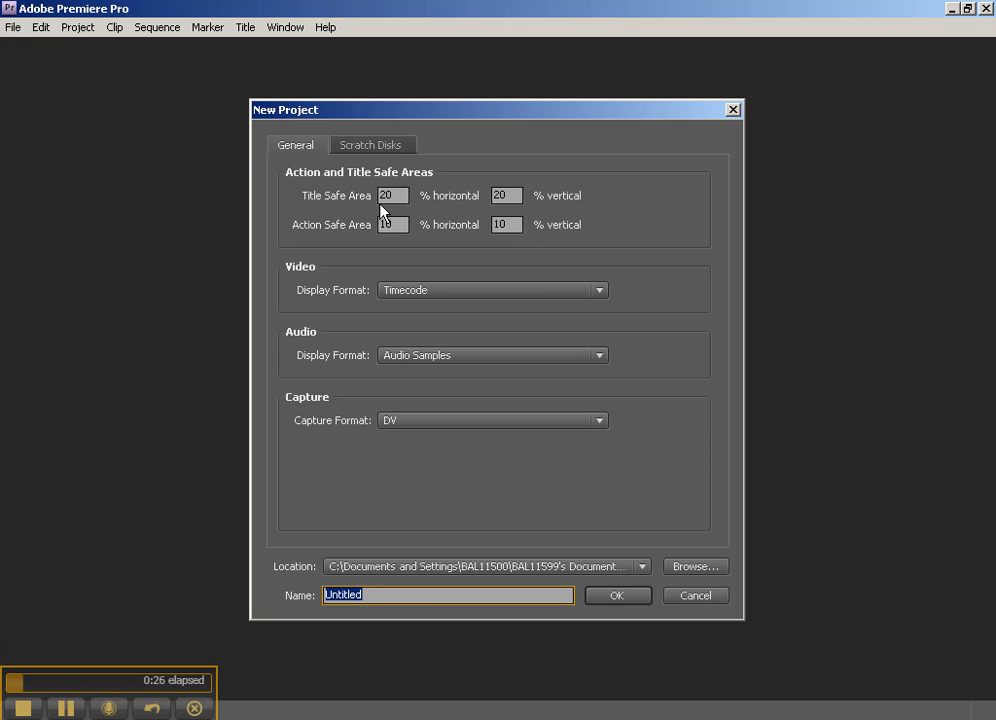
{"action": "left_click", "coordinate": [691, 567]}
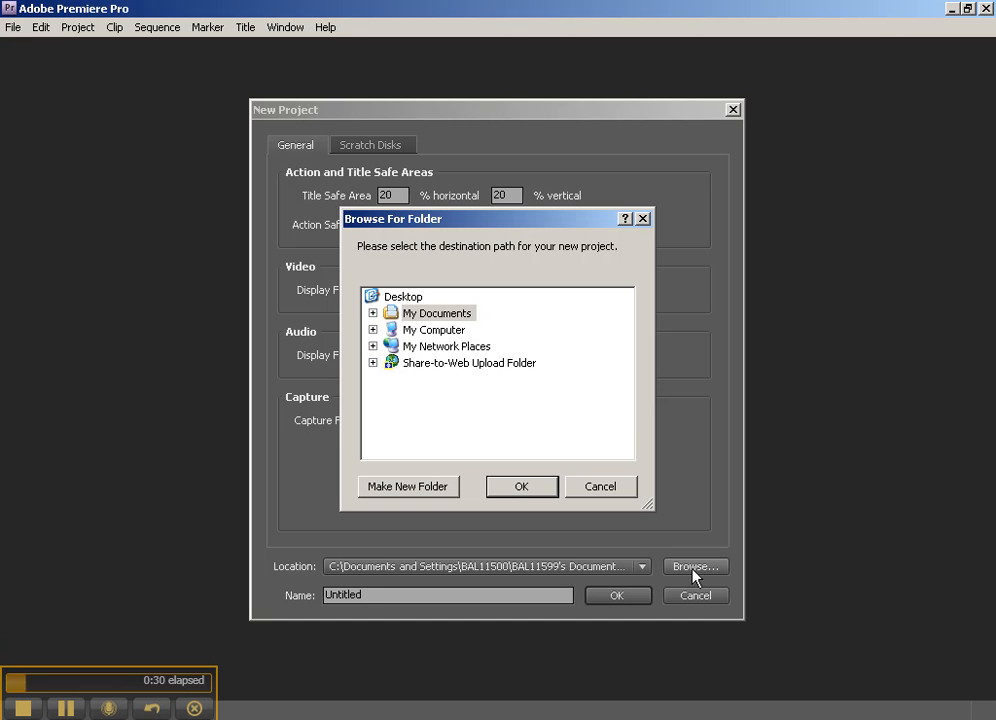
{"action": "left_click", "coordinate": [440, 331]}
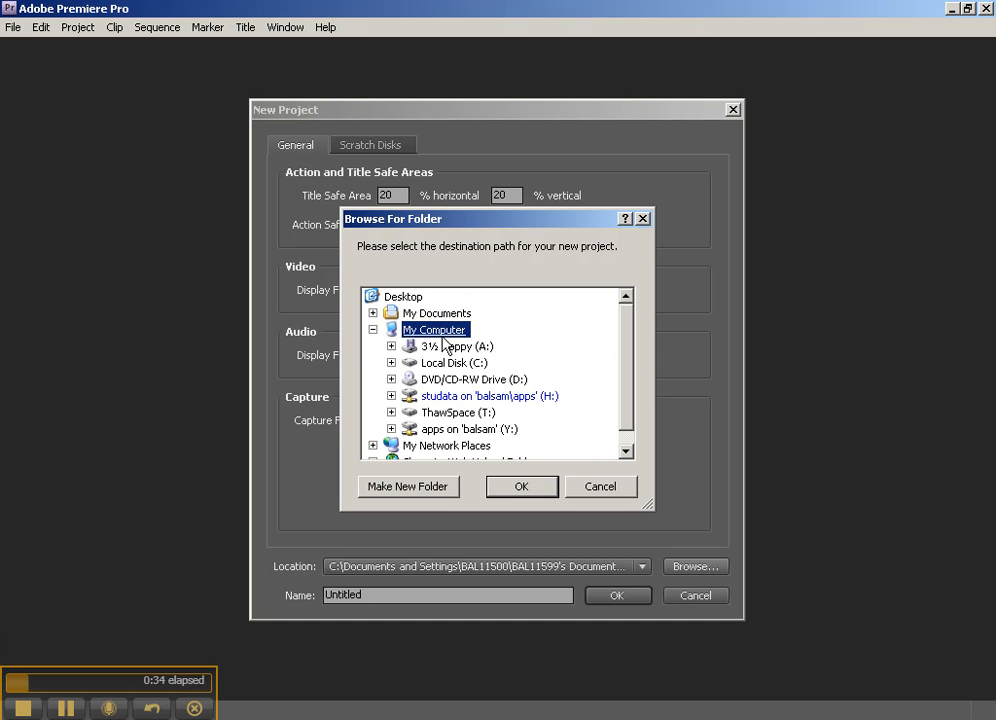
{"action": "left_click", "coordinate": [460, 412]}
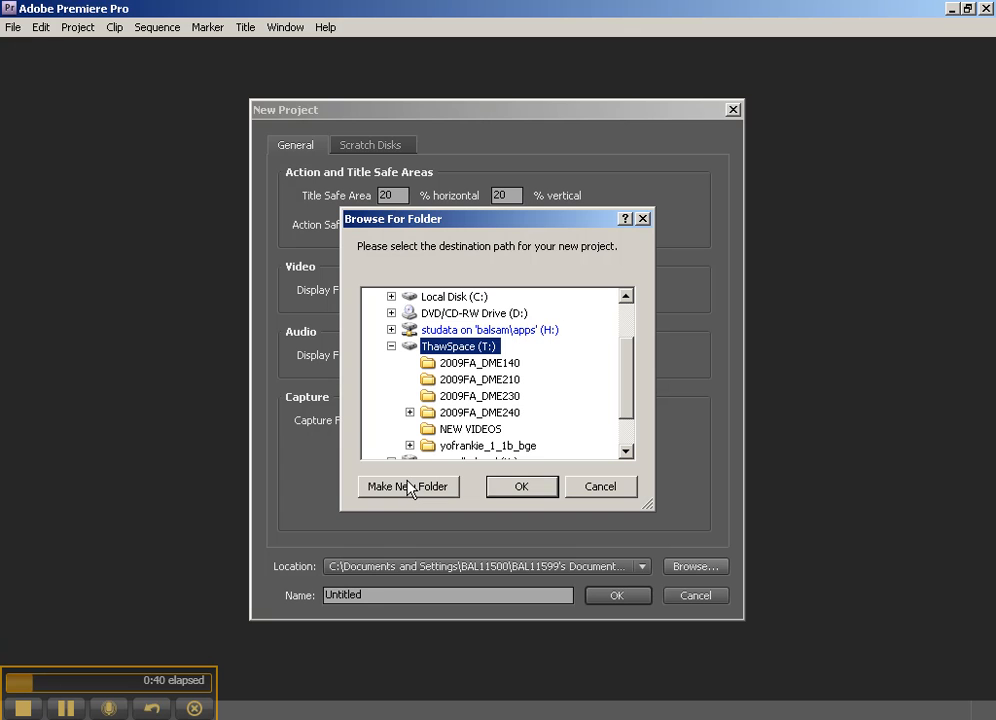
{"action": "left_click", "coordinate": [478, 362]}
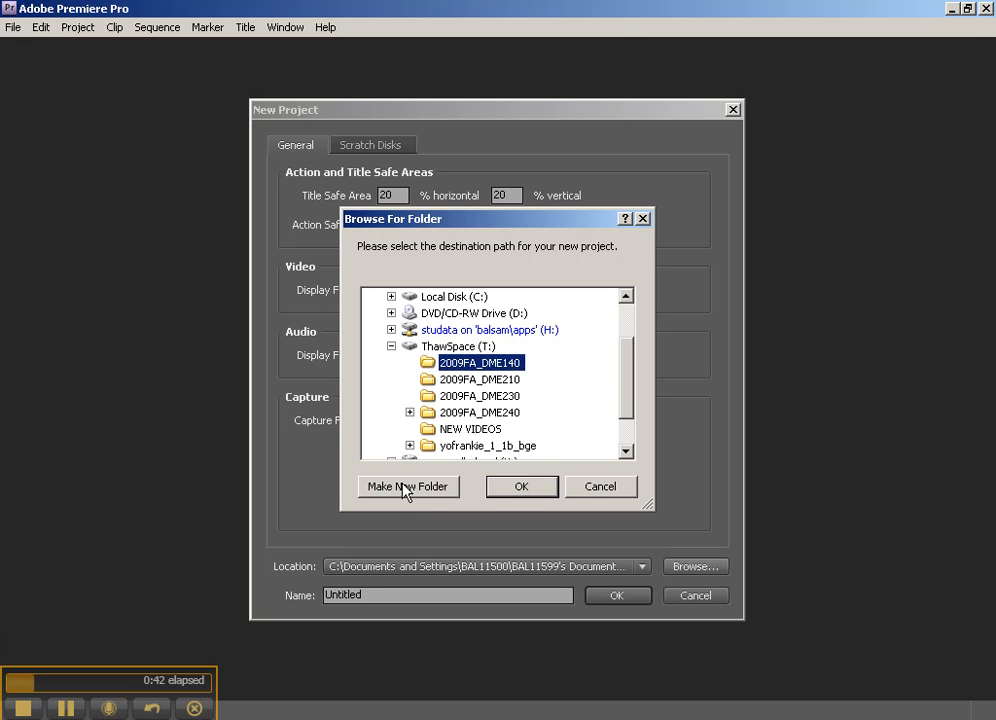
{"action": "left_click", "coordinate": [408, 488]}
{"action": "left_click", "coordinate": [484, 379]}
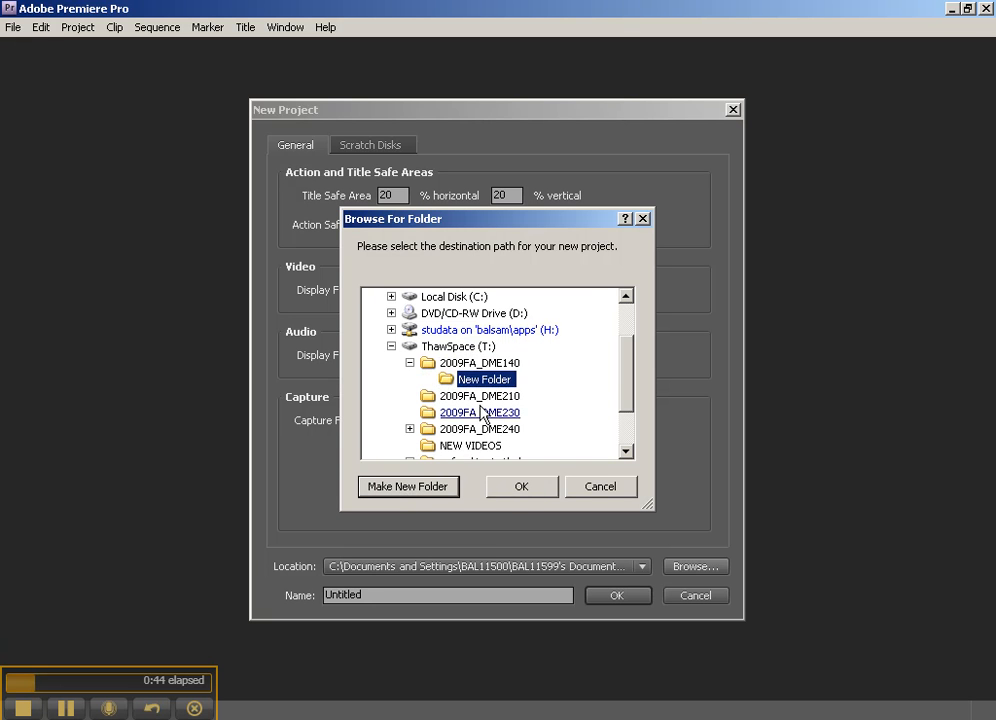
{"action": "left_click", "coordinate": [523, 489]}
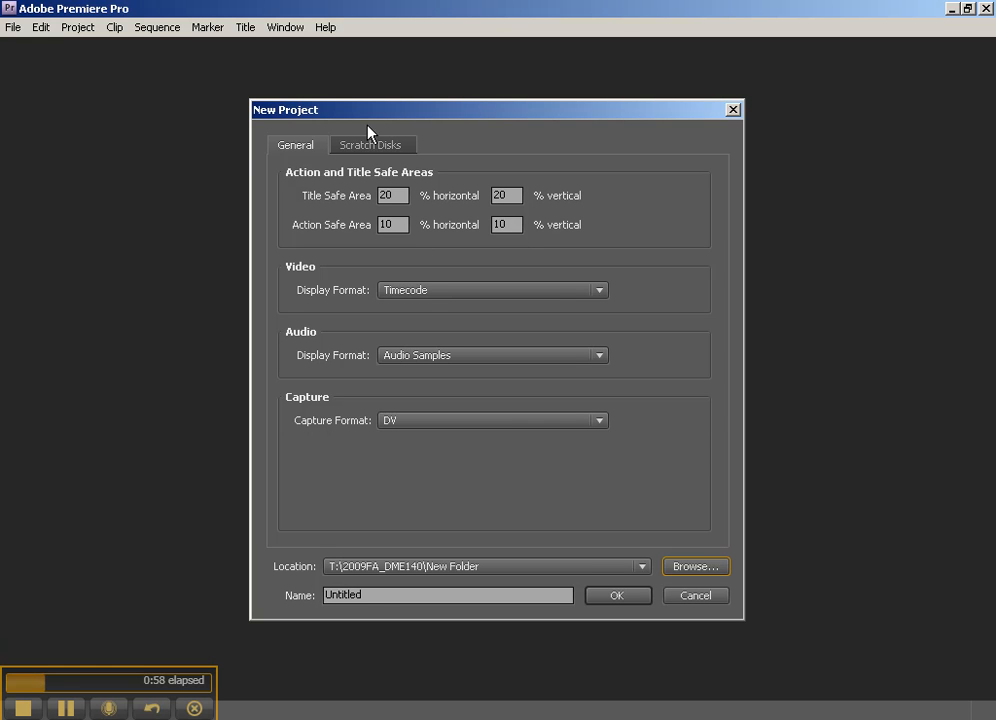
{"action": "double_click", "coordinate": [360, 595]}
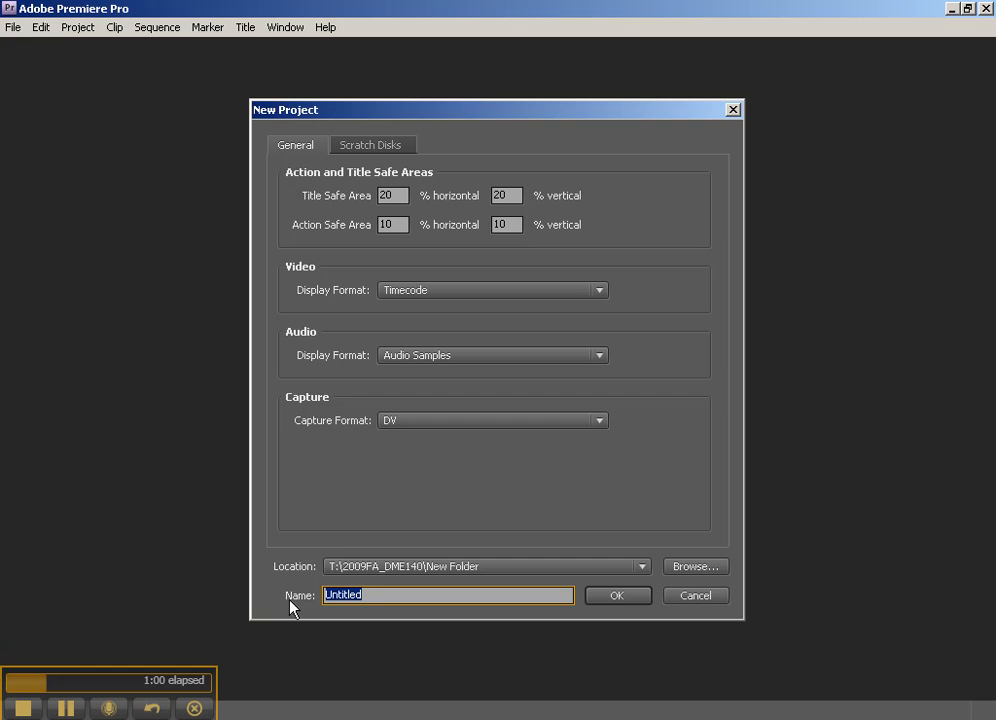
{"action": "type", "text": "Sample"}
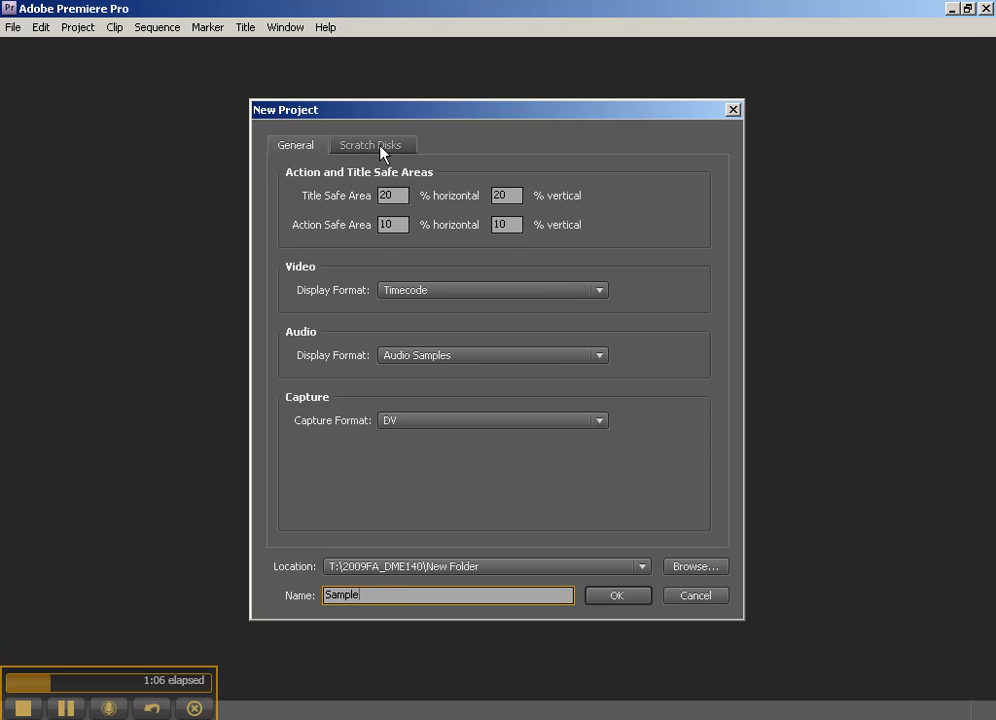
Keep Timecode, Audio Samples and DV as the video, audio and capture formats, and create the project.
{"action": "left_click", "coordinate": [431, 293]}
{"action": "left_click", "coordinate": [442, 291]}
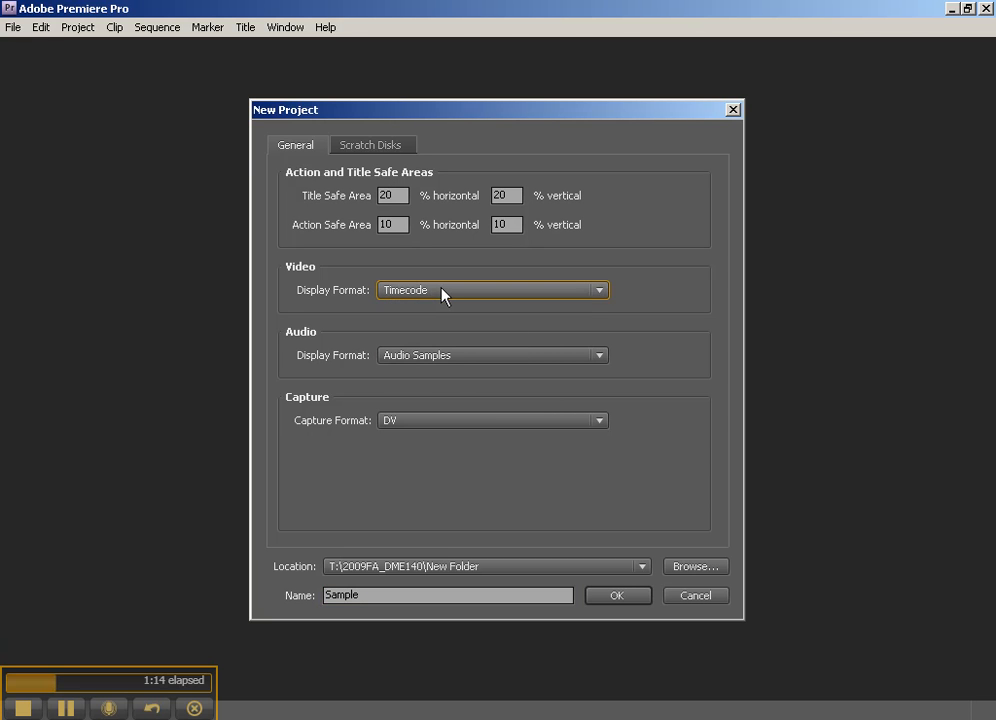
{"action": "left_click", "coordinate": [407, 360]}
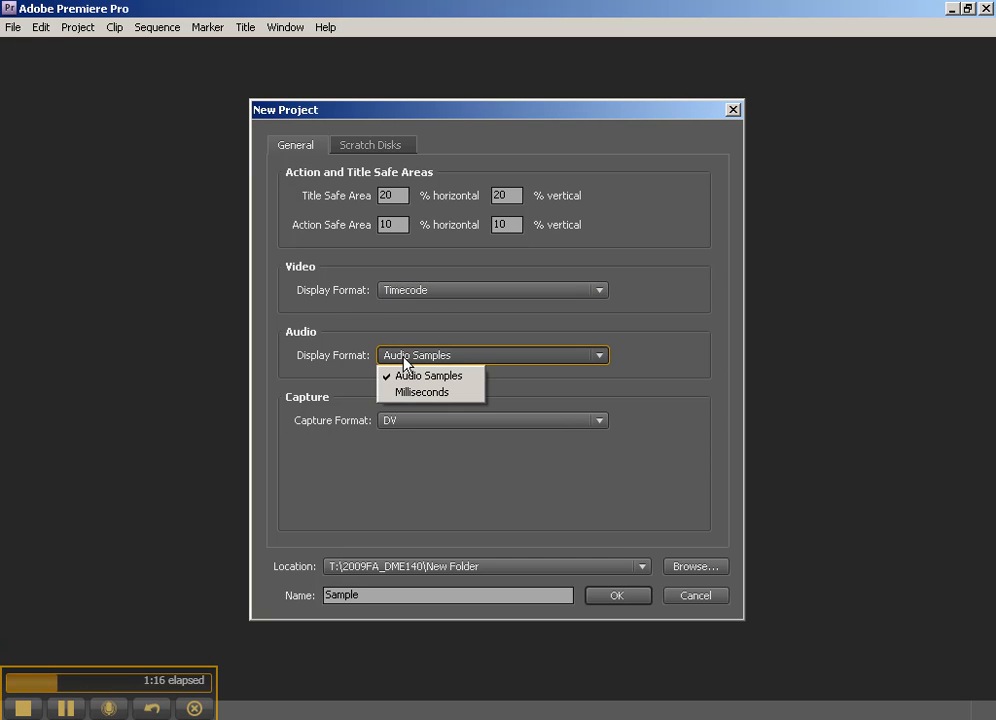
{"action": "left_click", "coordinate": [445, 357]}
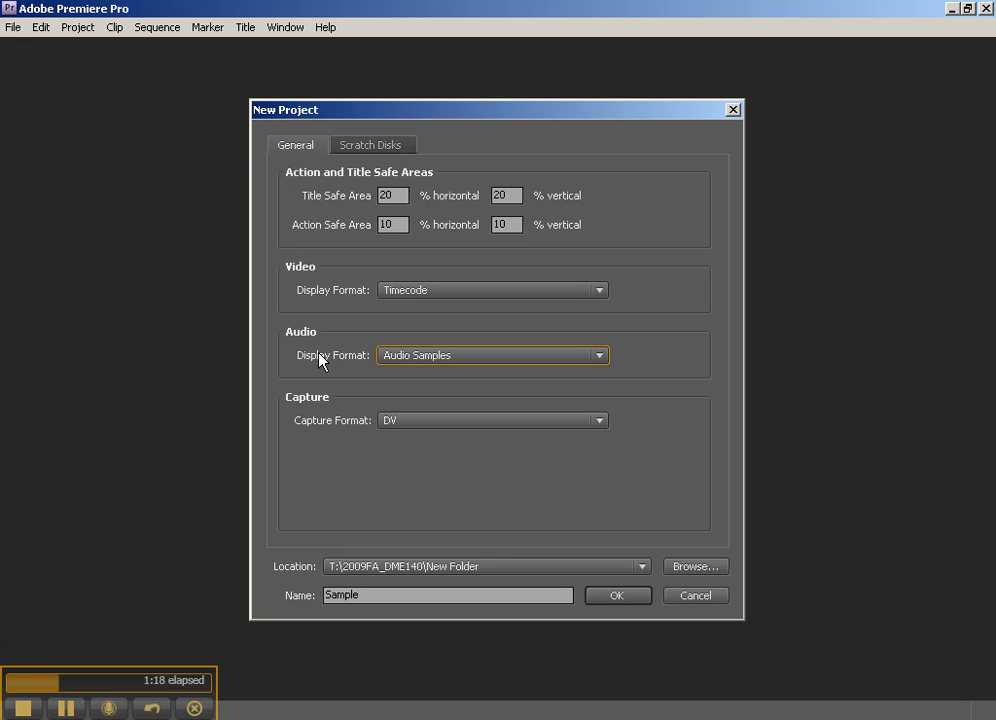
{"action": "left_click", "coordinate": [393, 421]}
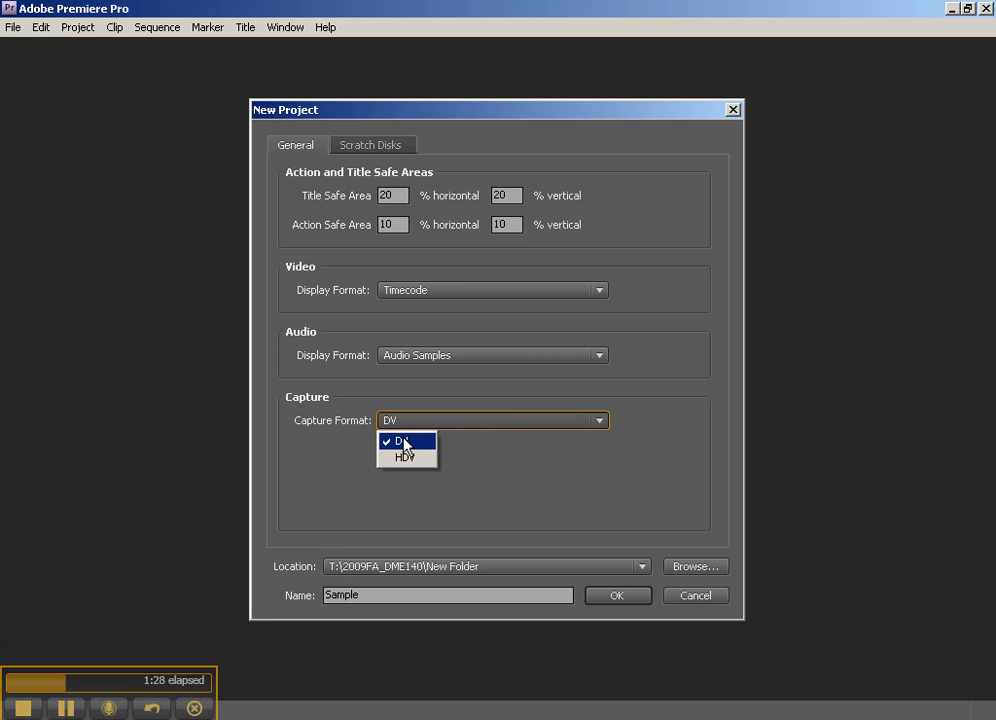
{"action": "left_click", "coordinate": [492, 490]}
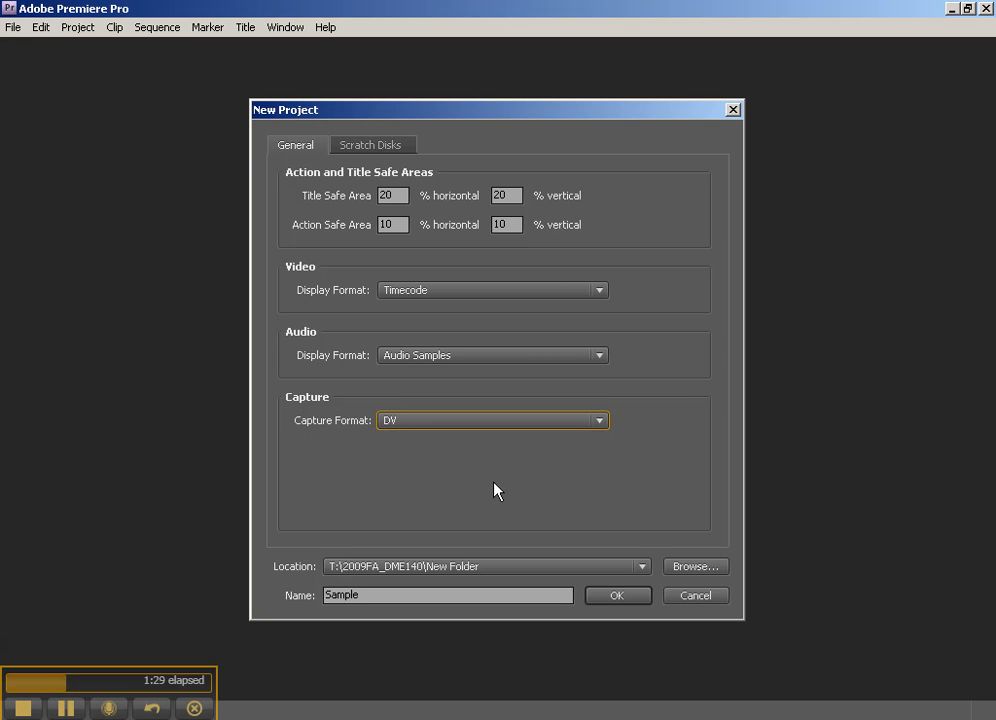
{"action": "left_click", "coordinate": [644, 598]}
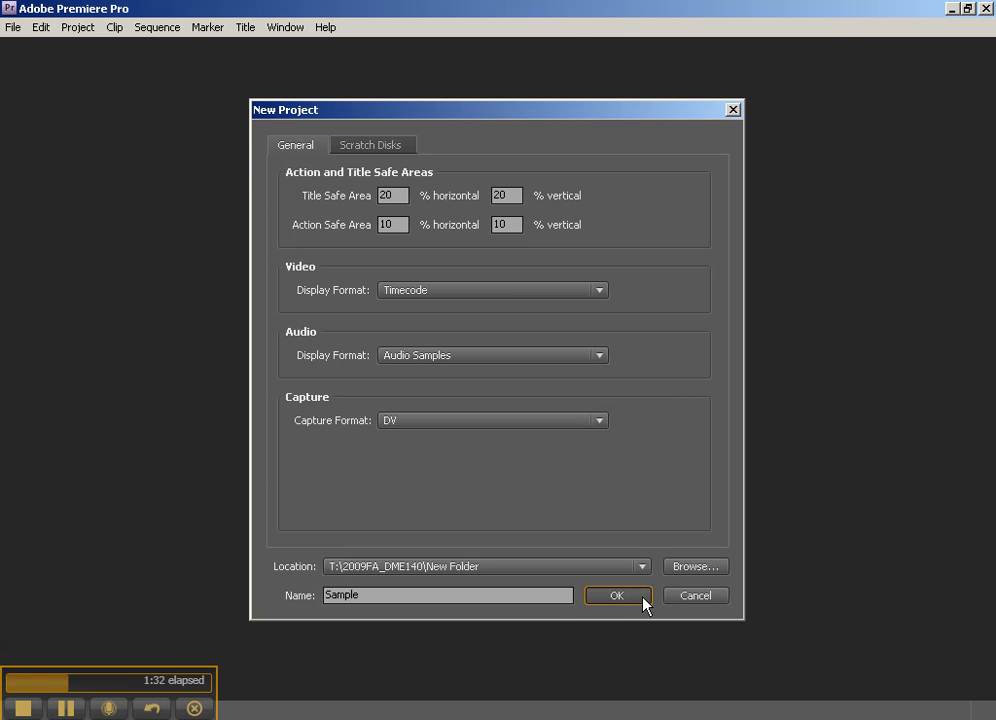
{"action": "left_click", "coordinate": [644, 598]}
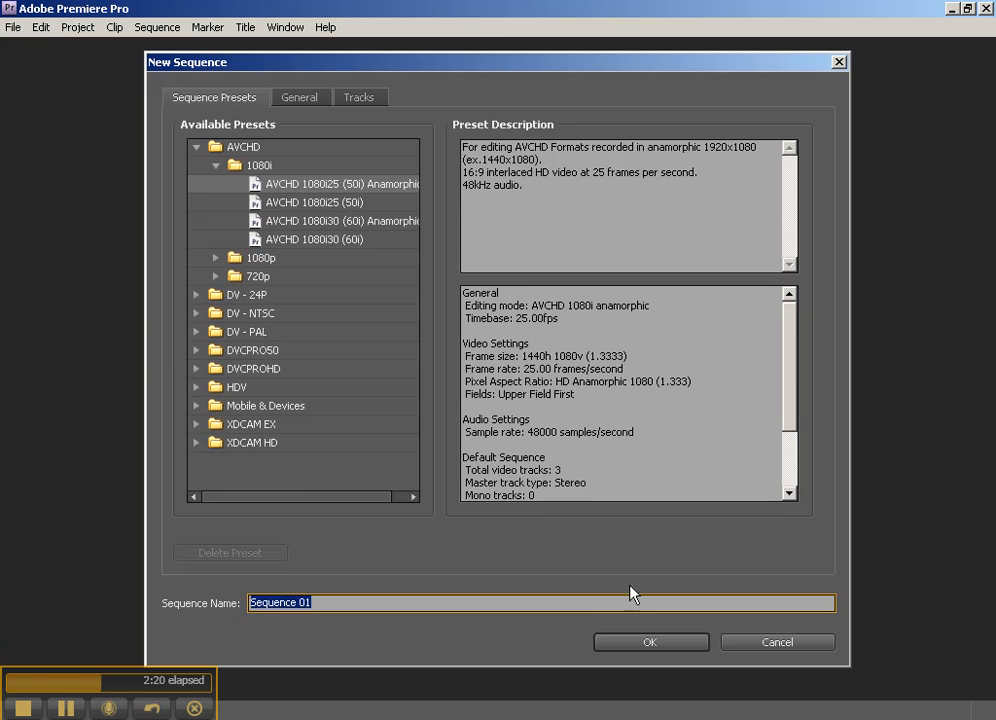
Select the DV - NTSC Standard 48kHz sequence preset and review its full settings description.
{"action": "left_click", "coordinate": [196, 313]}
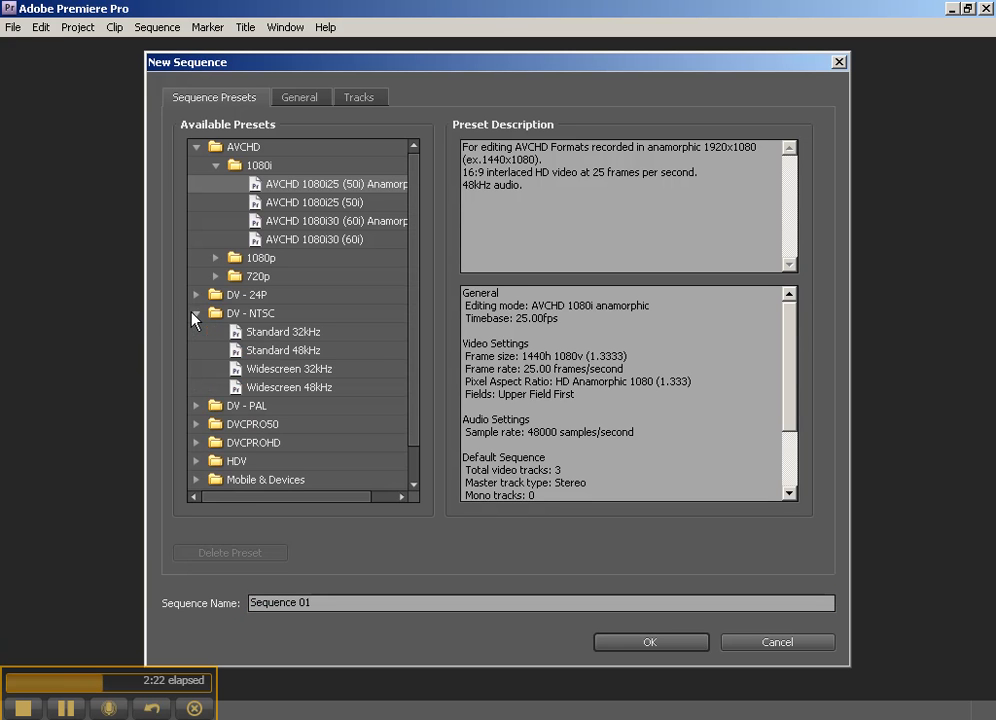
{"action": "left_click", "coordinate": [267, 333]}
{"action": "left_click", "coordinate": [268, 354]}
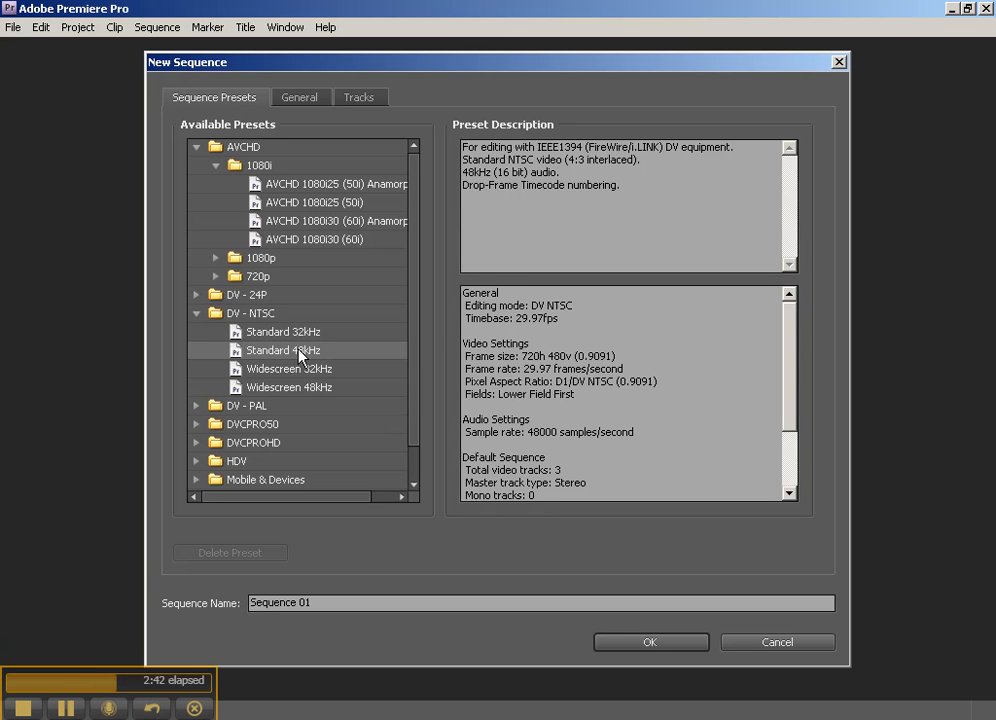
{"action": "mouse_move", "coordinate": [791, 351]}
{"action": "left_mouse_down"}
{"action": "mouse_move", "coordinate": [791, 382]}
{"action": "mouse_move", "coordinate": [790, 340]}
{"action": "left_mouse_up"}
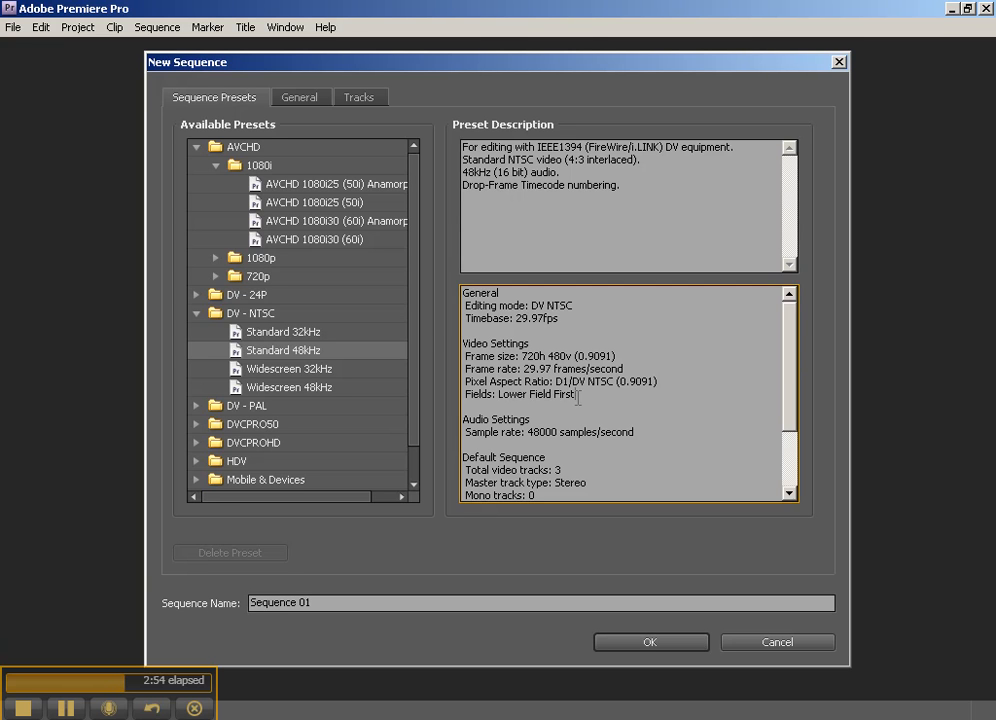
{"action": "left_click_drag", "start_coordinate": [577, 394], "coordinate": [474, 394]}
{"action": "left_click", "coordinate": [617, 482]}
{"action": "scroll", "coordinate": [618, 470], "scroll_direction": "down", "scroll_amount": 2}
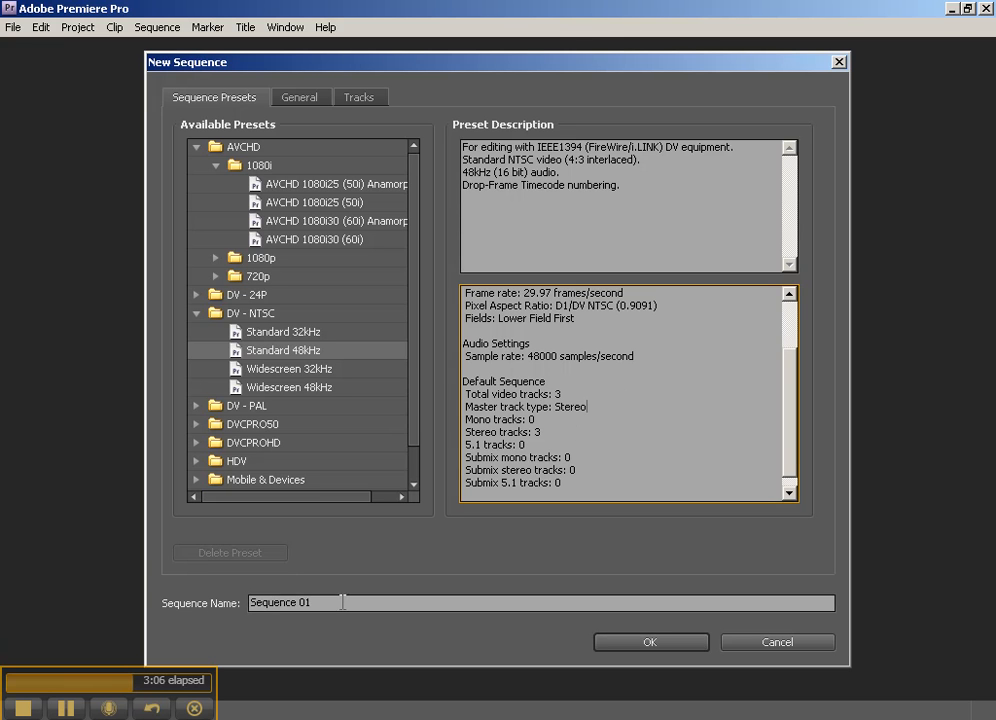
Name the sequence Sample and keep DV NTSC as its editing mode after reviewing the general and track settings.
{"action": "left_click", "coordinate": [254, 603]}
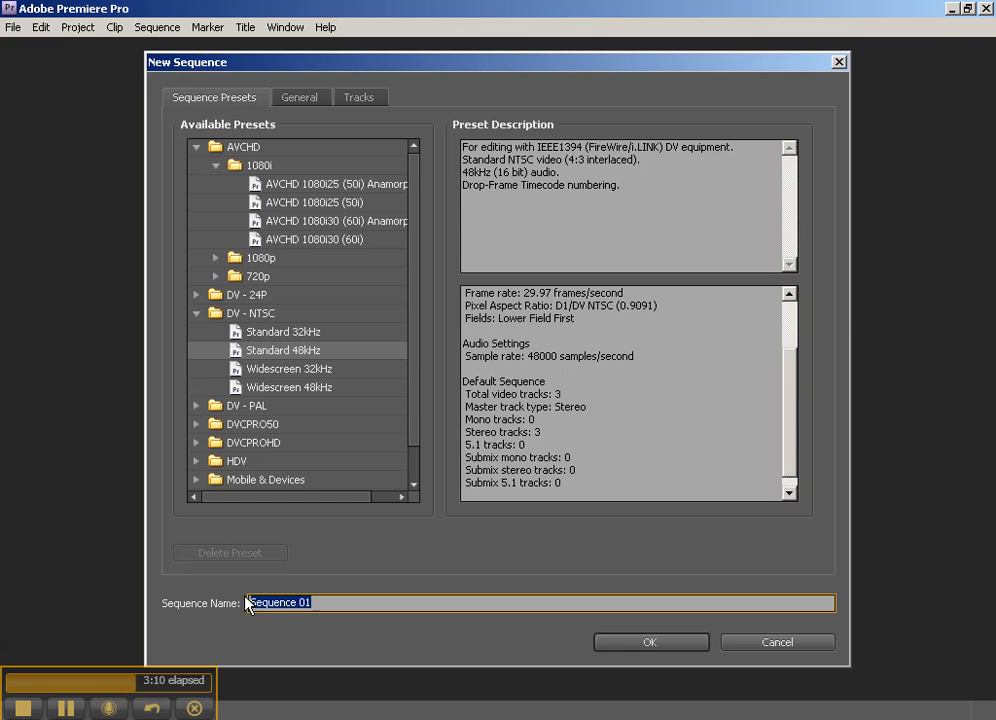
{"action": "type", "text": "Sample"}
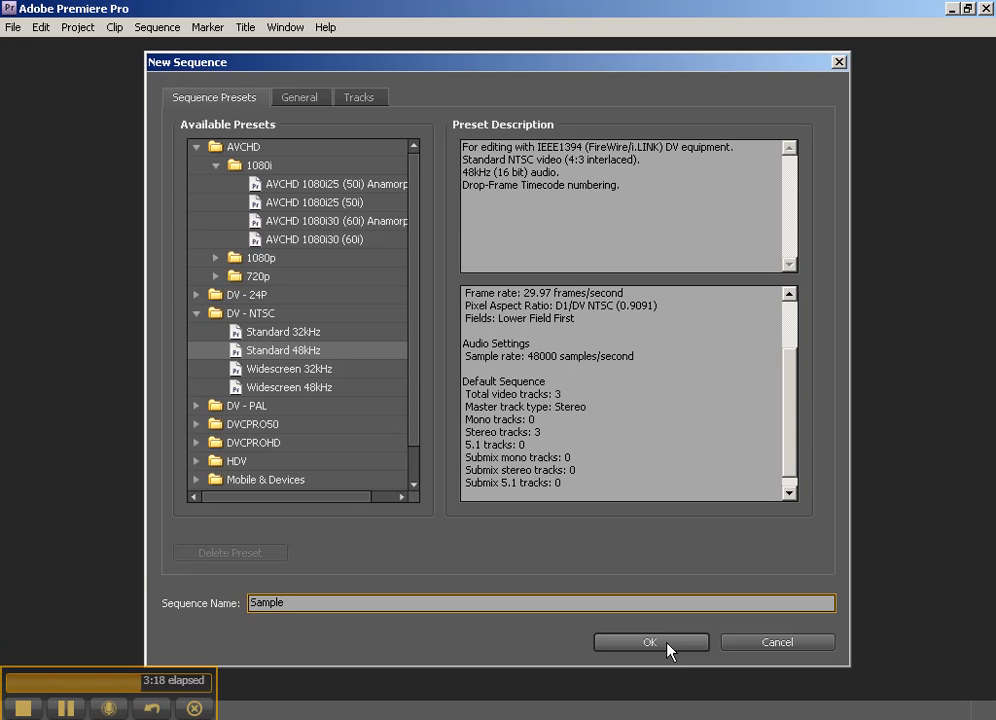
{"action": "left_click", "coordinate": [301, 99]}
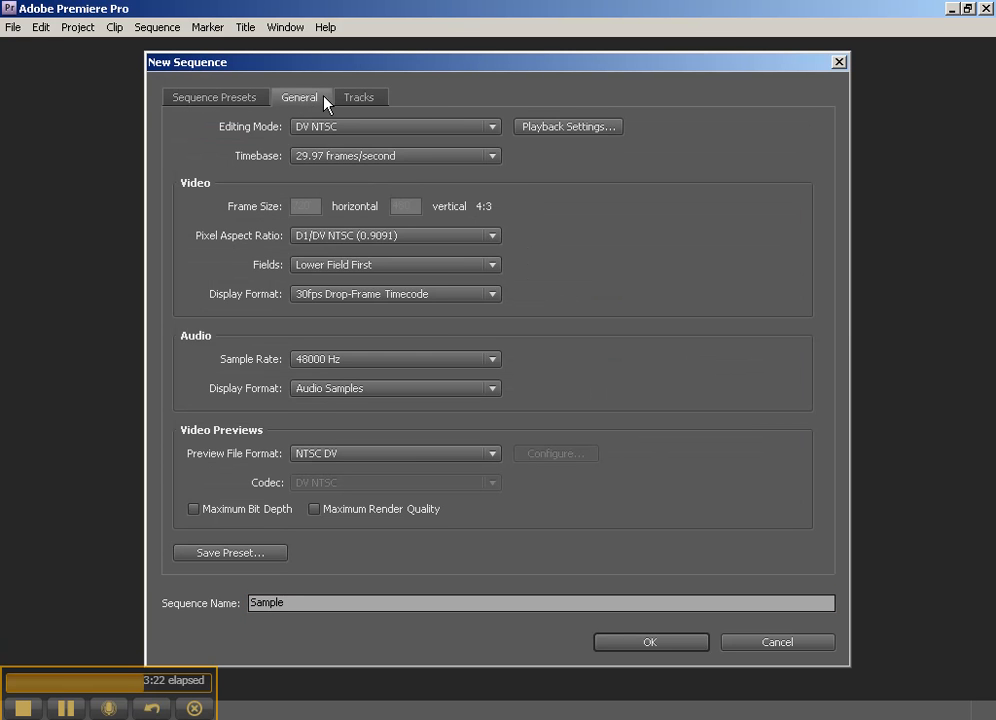
{"action": "left_click", "coordinate": [360, 100]}
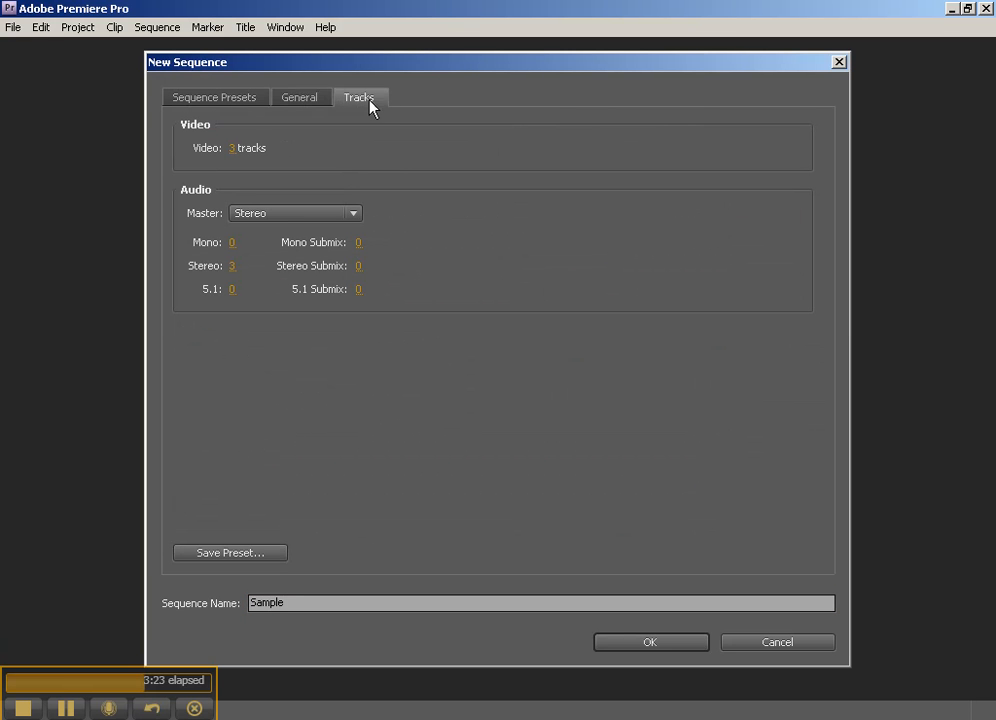
{"action": "left_click", "coordinate": [296, 101]}
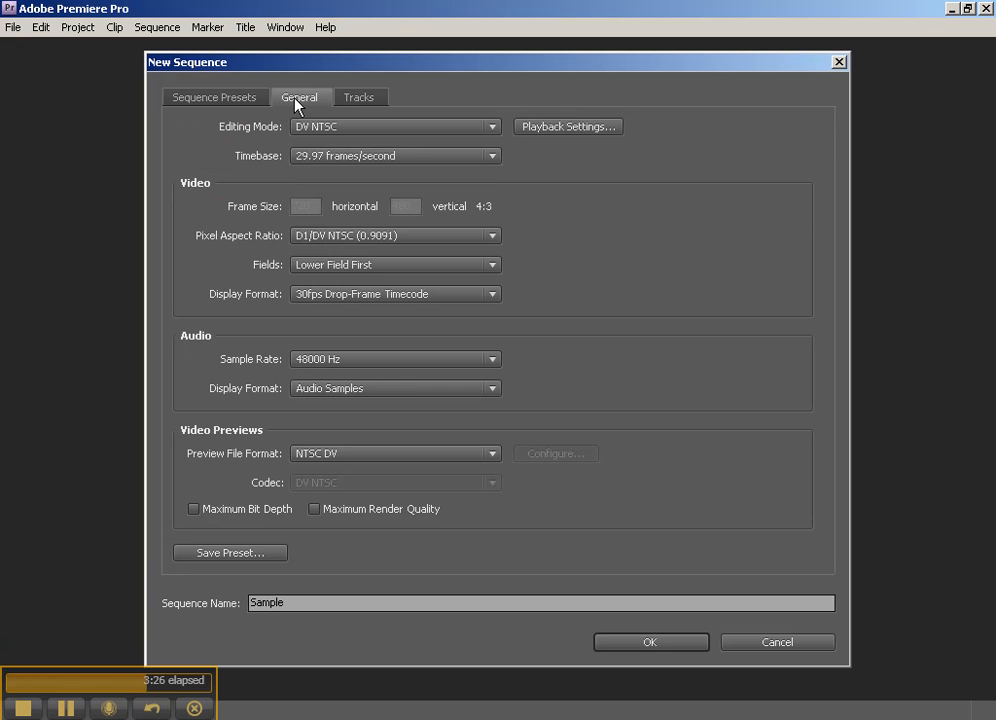
{"action": "left_click", "coordinate": [335, 126]}
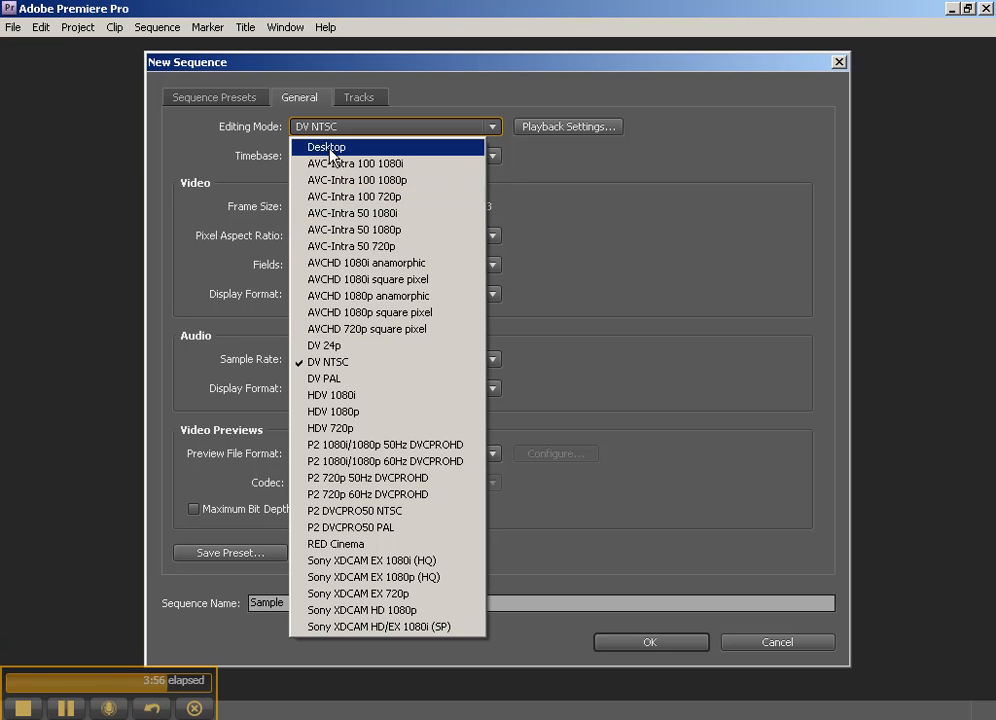
{"action": "left_click", "coordinate": [338, 368]}
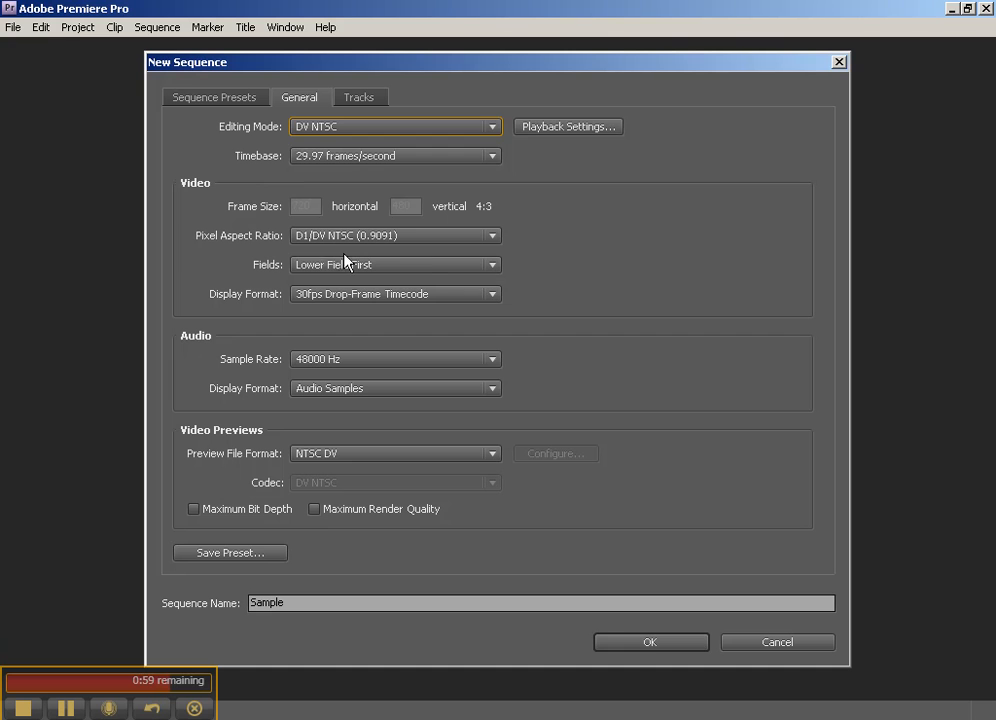
Inspect the sequence's playback settings and close them without making changes.
{"action": "left_click", "coordinate": [580, 134]}
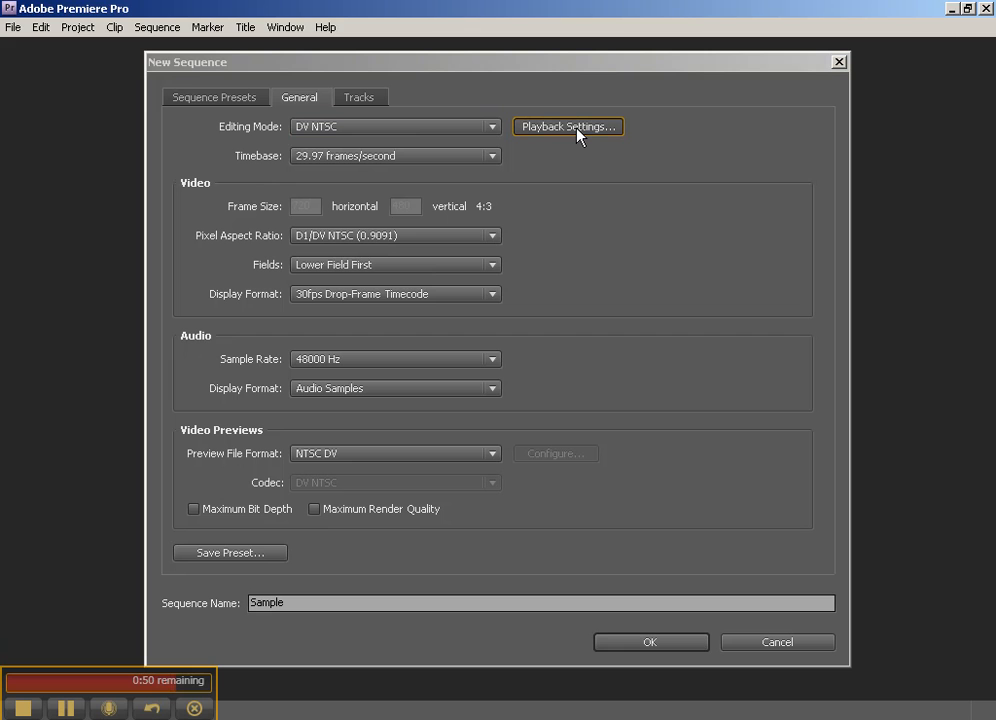
{"action": "left_click", "coordinate": [577, 129]}
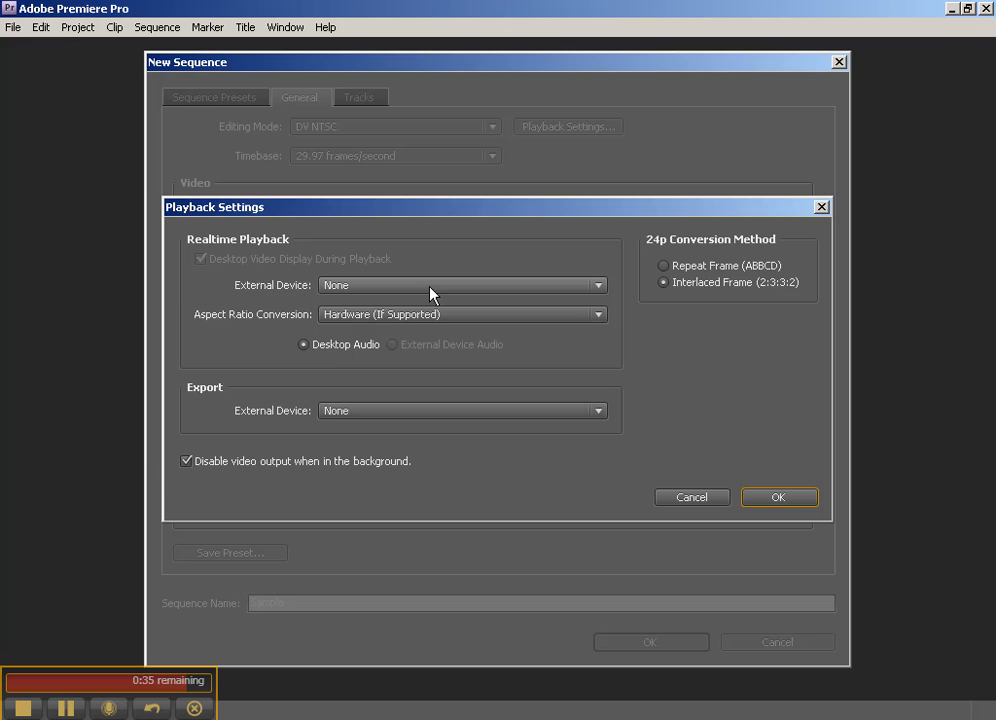
{"action": "left_click", "coordinate": [718, 499]}
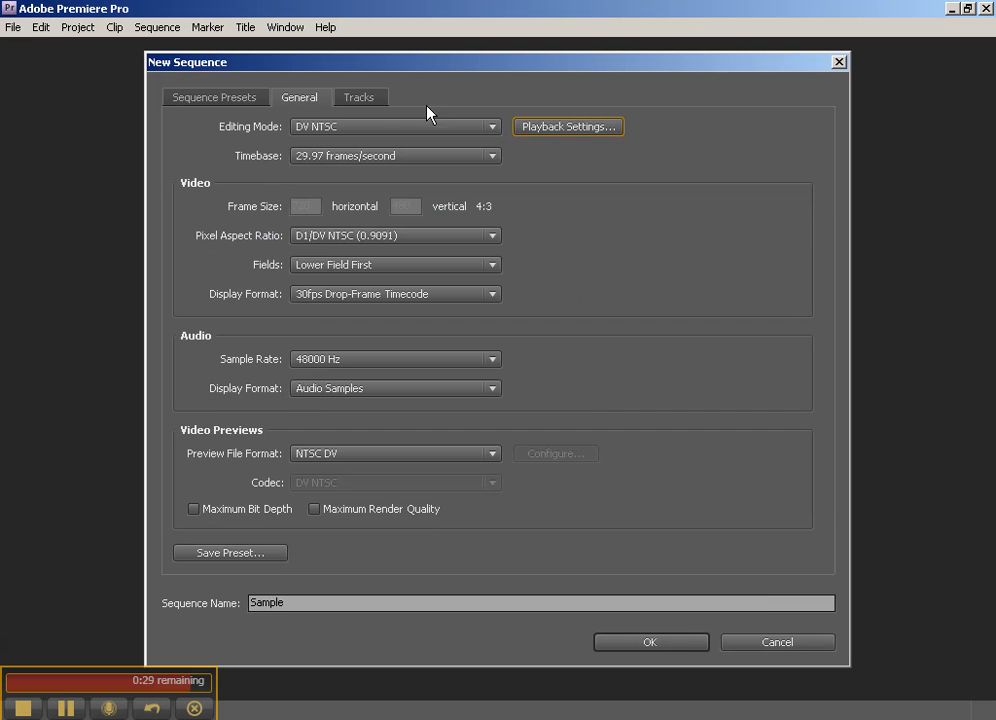
Create the Sample sequence and open it from the project's items in the timeline.
{"action": "left_click", "coordinate": [650, 643]}
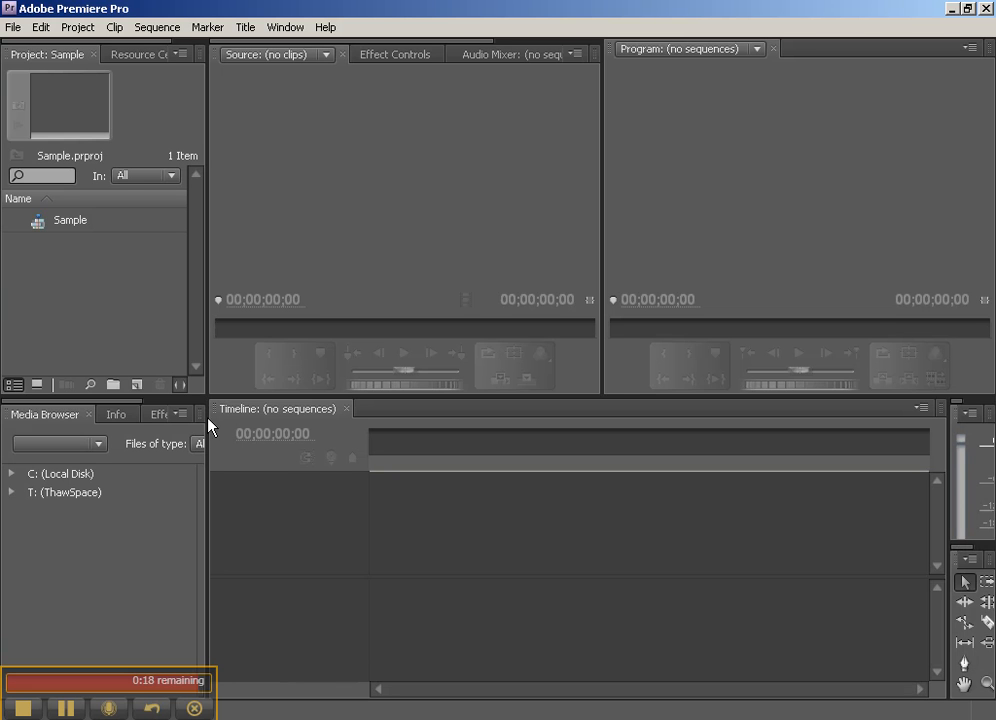
{"action": "double_click", "coordinate": [37, 224]}
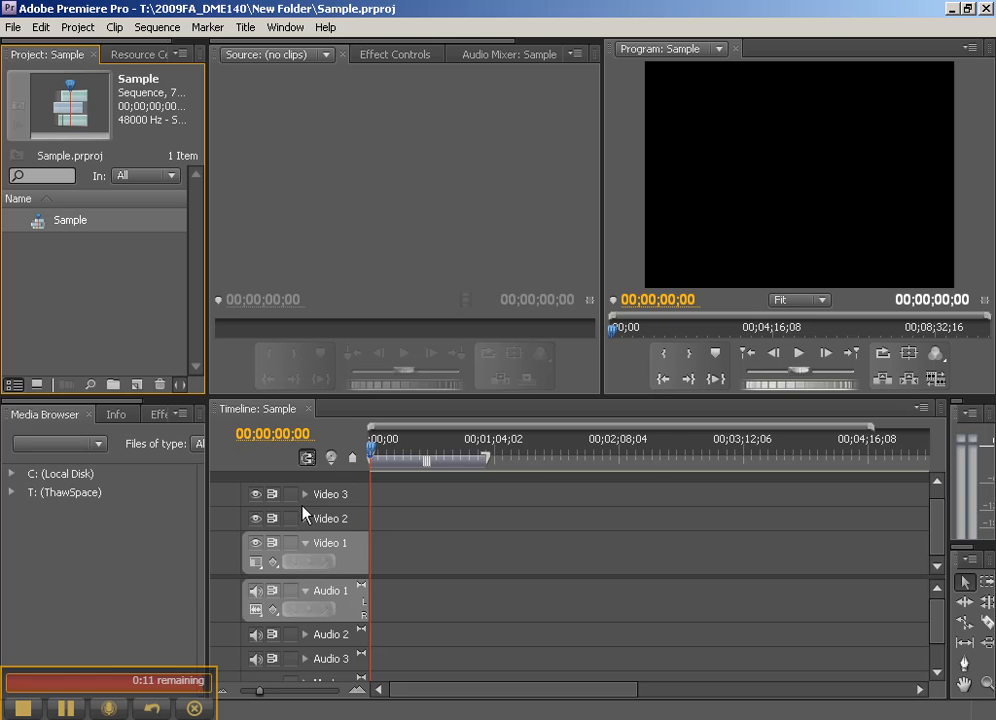